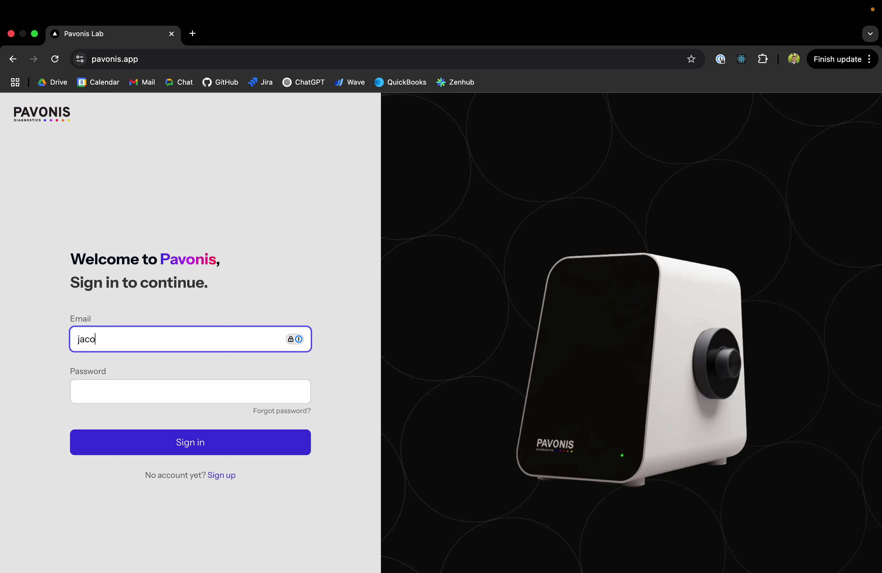
Enter the account's e-mail and password and submit them to reach the dashboard
type("gmail.com")
key("Tab")
type("*********")
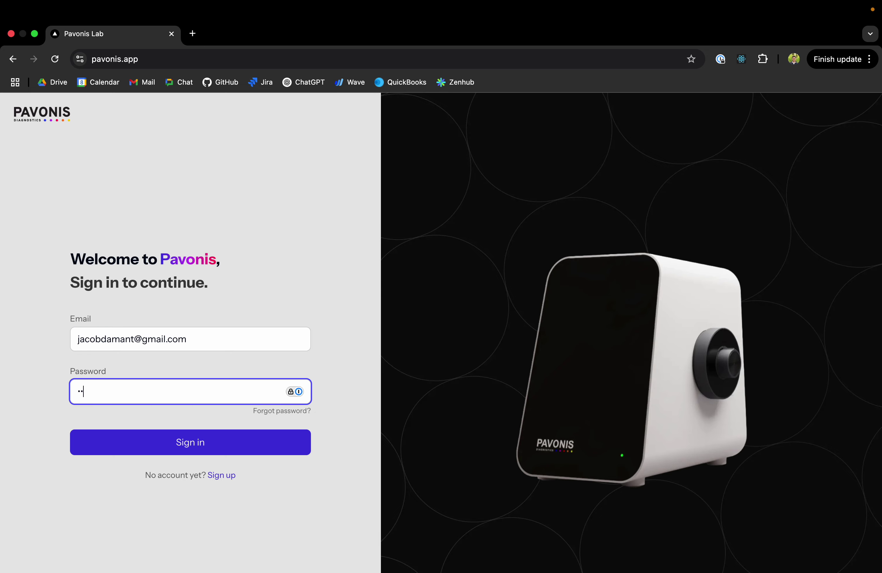
key("Return")
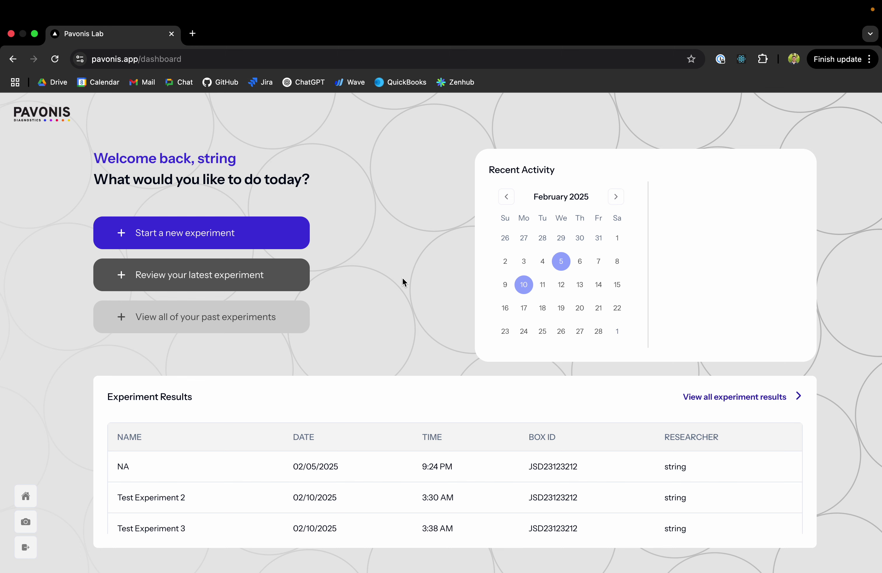
Start a new experiment from the dashboard
left_click(241, 231)
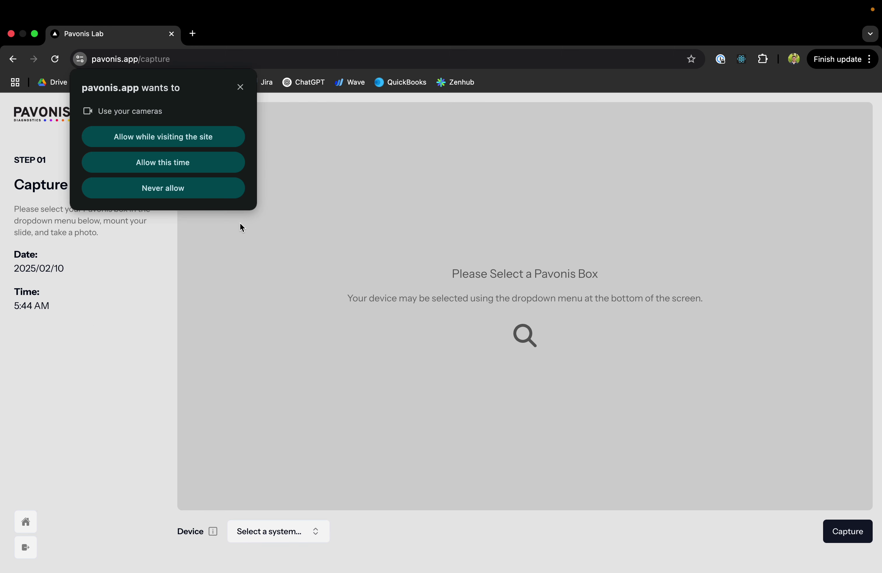
Allow camera access, select Virtual Video Device as the box, and capture the slide photo
left_click(202, 161)
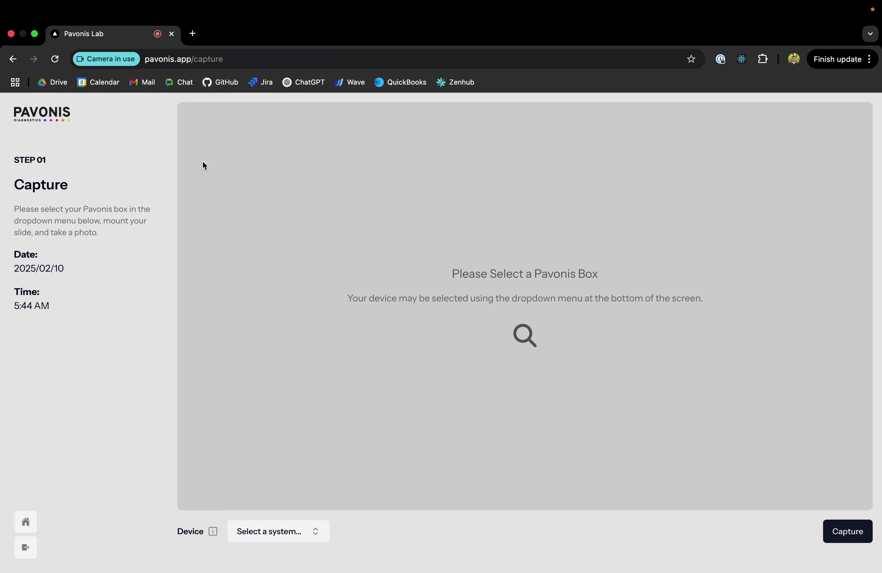
left_click(315, 534)
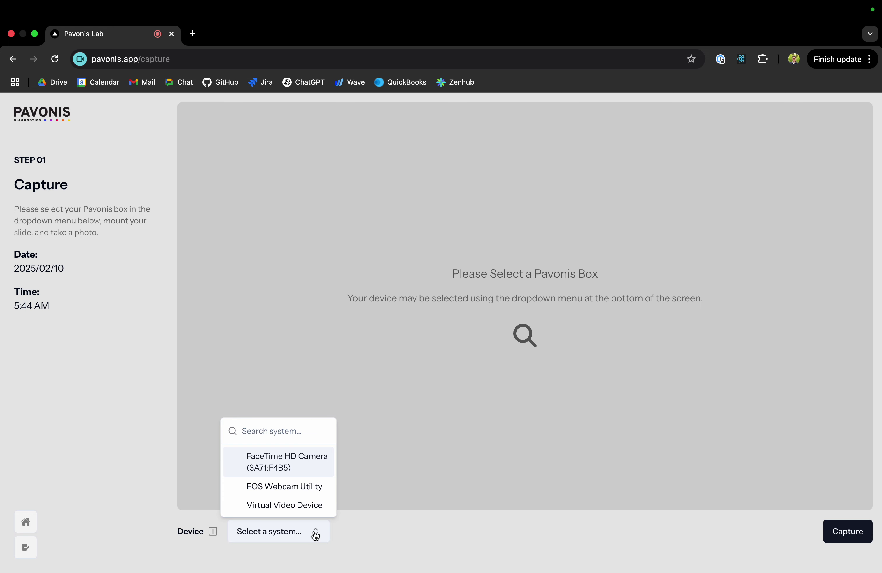
left_click(303, 506)
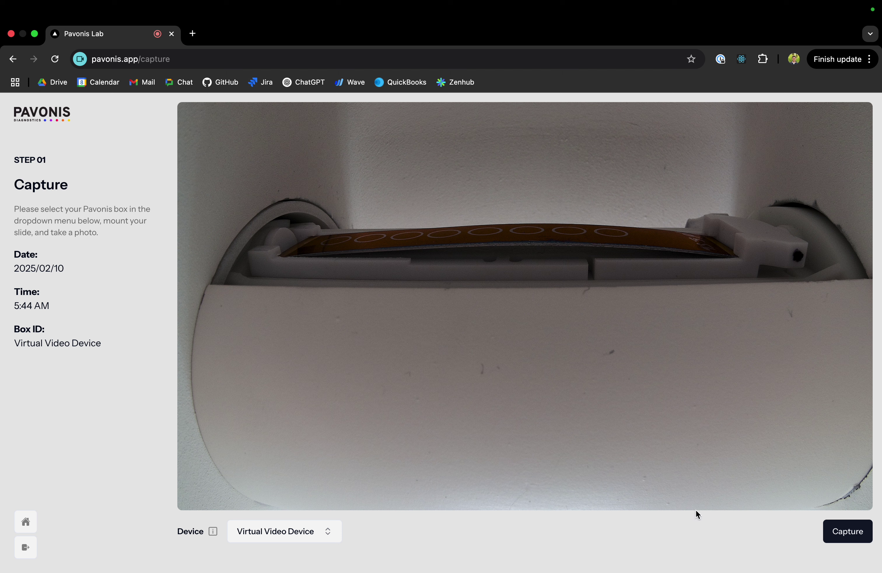
left_click(840, 532)
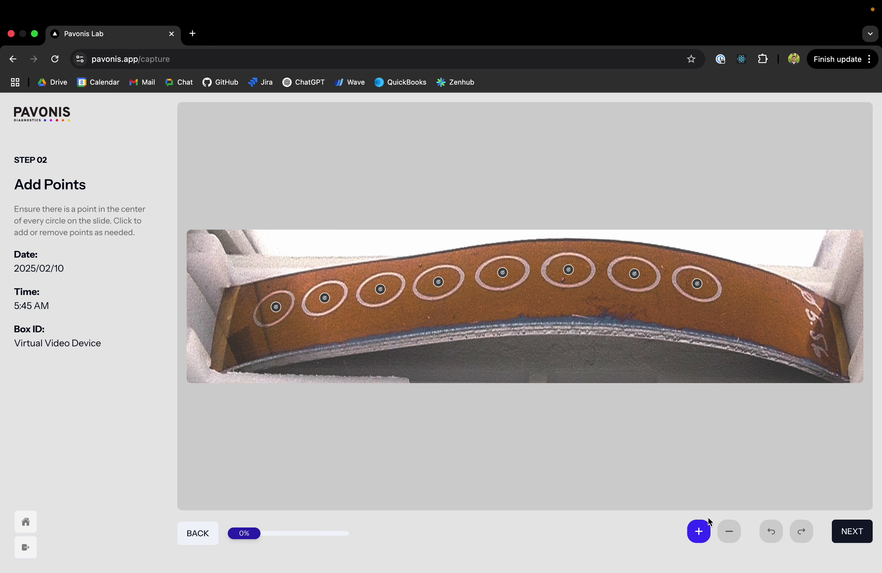
Add a centre point to the eighth ring and undo the stray point outside the rings
left_click(729, 531)
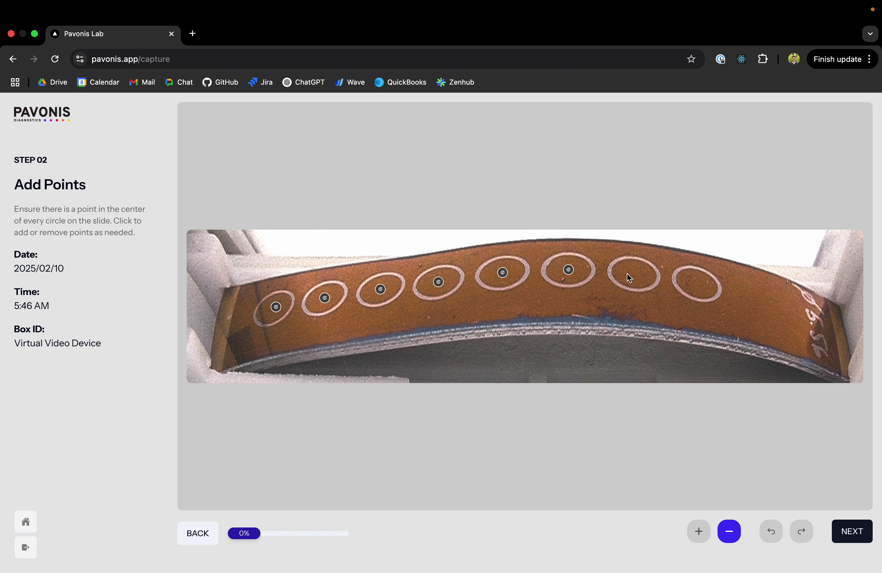
left_click(699, 530)
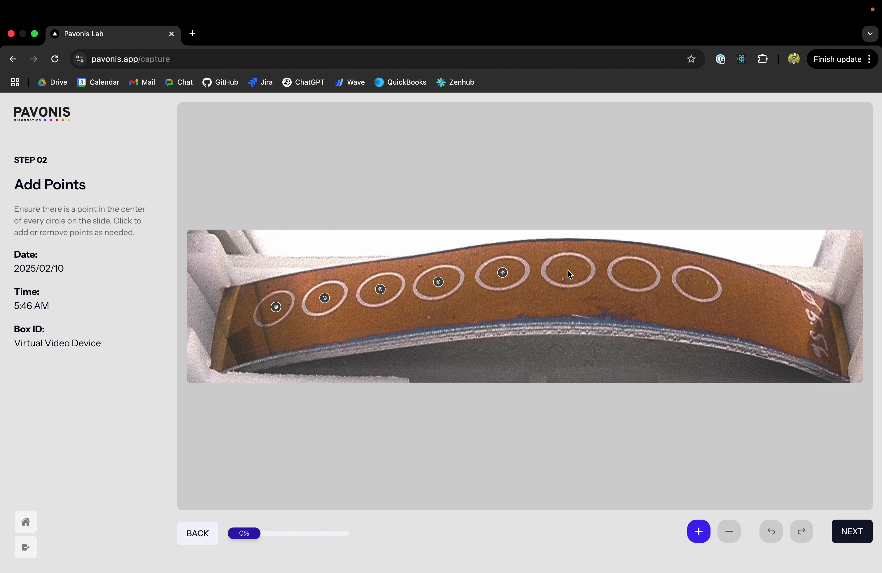
left_click(695, 283)
left_click(748, 295)
left_click(772, 533)
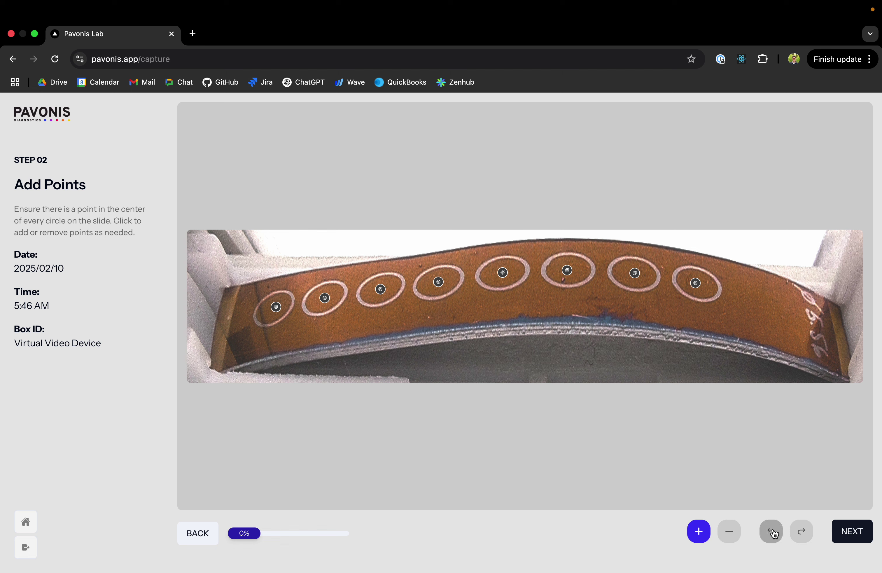
left_click(801, 537)
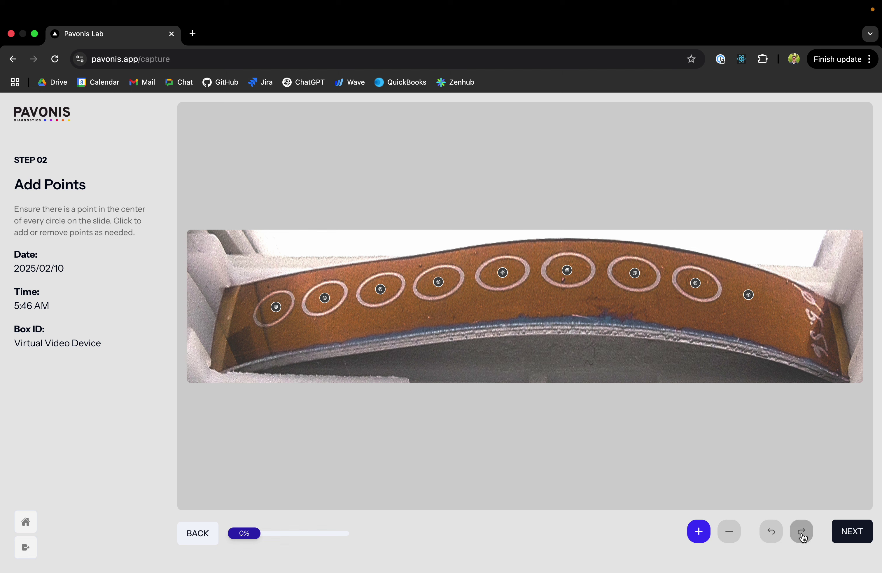
left_click(777, 536)
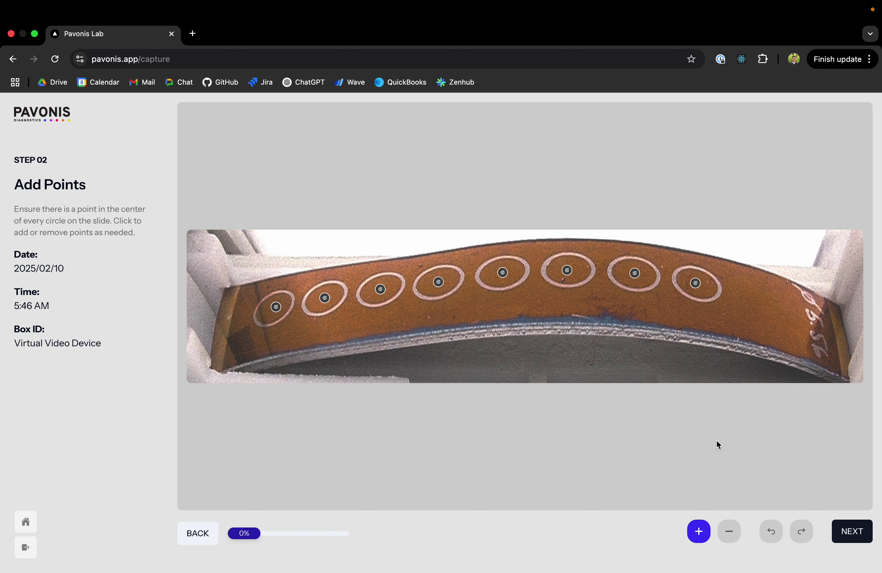
left_click_drag(244, 538, 204, 539)
On Edit Masks, erase the stray mask patch beside the last circle and confirm the masks
left_click(852, 536)
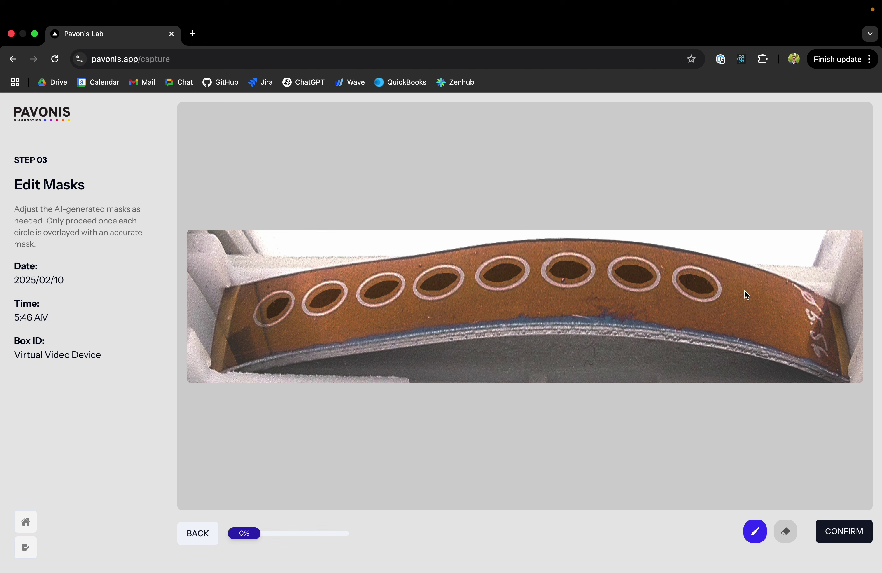
left_click_drag(745, 294, 749, 295)
left_click(785, 531)
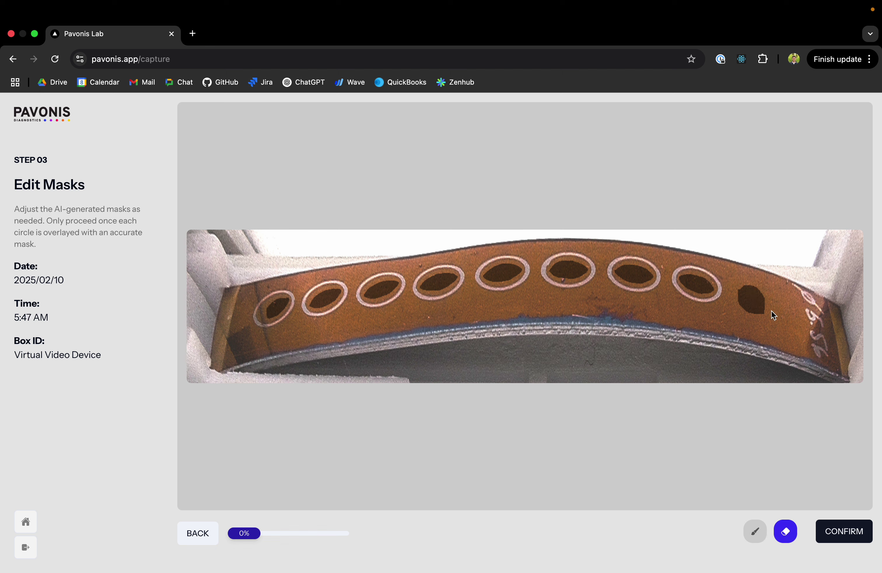
left_click_drag(748, 303, 752, 290)
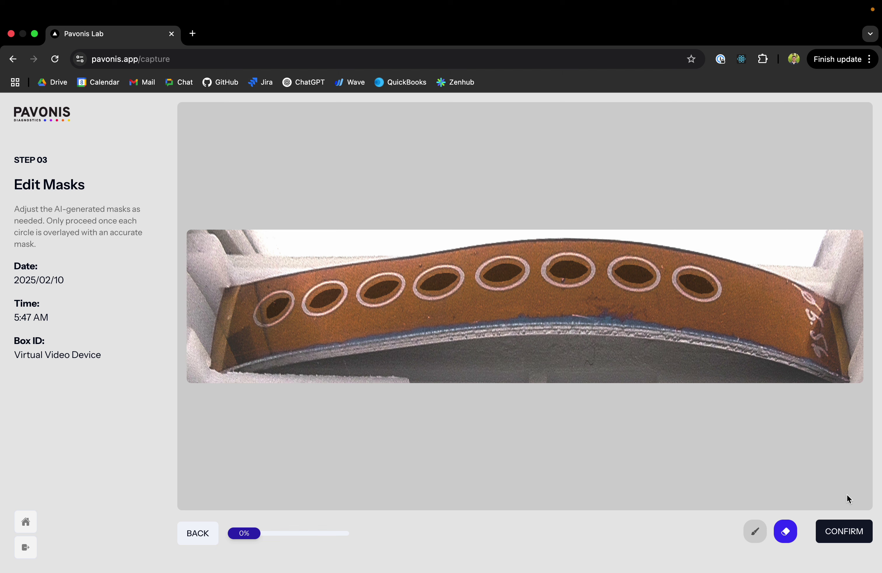
left_click(851, 533)
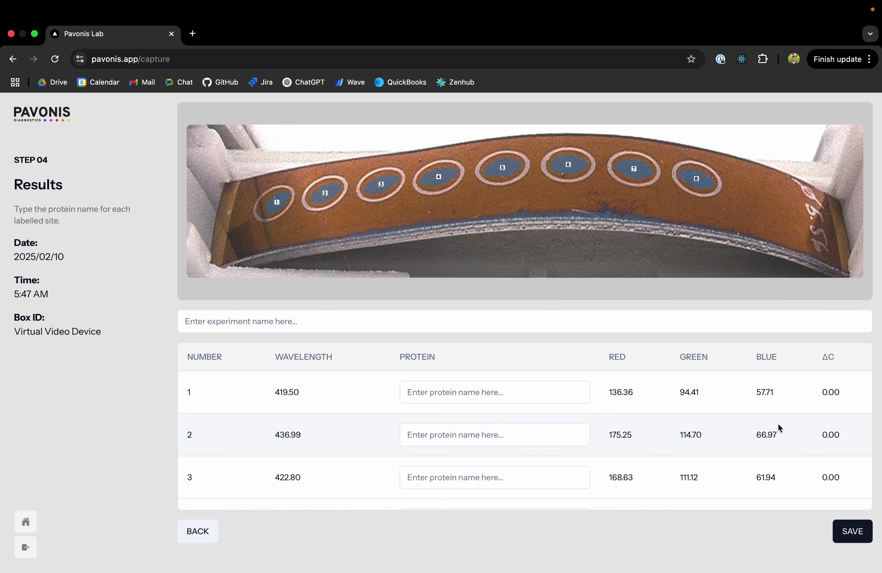
Enter 'Demo Pavonis Experiment' as the experiment name, correcting the mistyped start
left_click(406, 322)
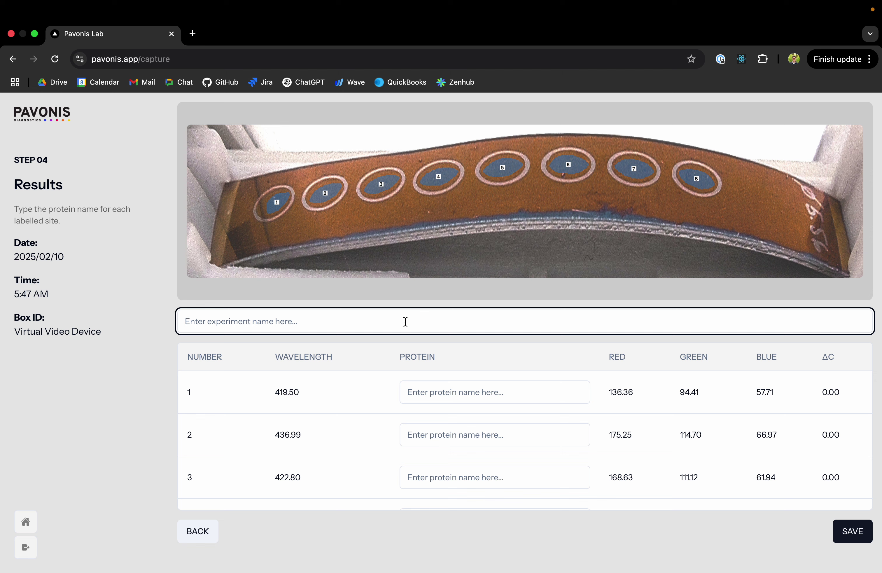
type("Test")
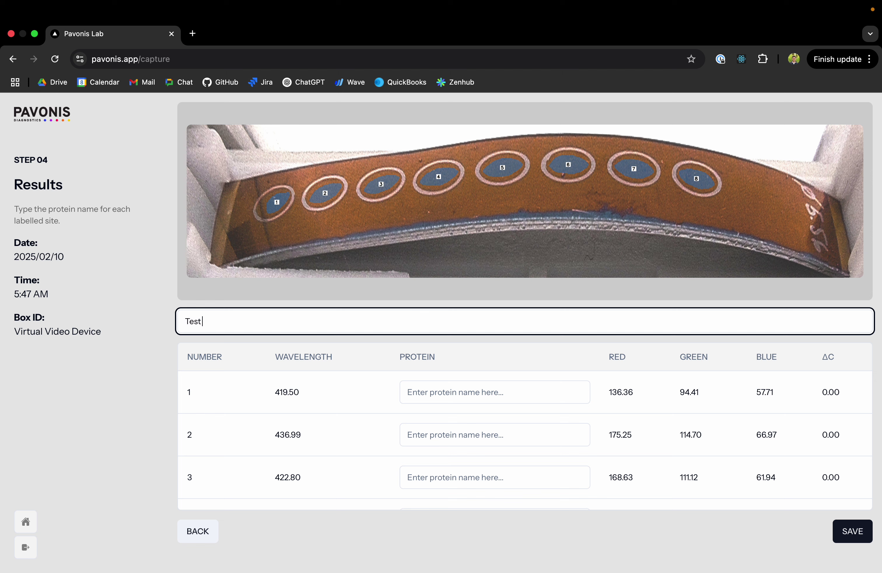
type(" De")
key("BackSpace")
key("BackSpace")
key("BackSpace")
key("BackSpace")
key("BackSpace")
key("BackSpace")
key("BackSpace")
type("Demo Pavonis Experiment")
Enter protein names 1 through 8 for sites 1–8 in the results table
left_click(469, 392)
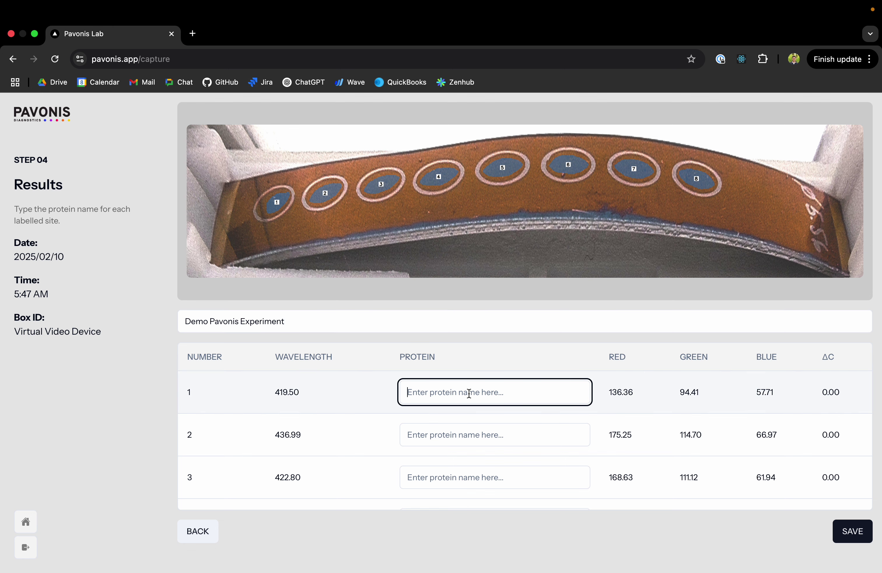
scroll(468, 421, "down", 2)
scroll(465, 417, "down", 2)
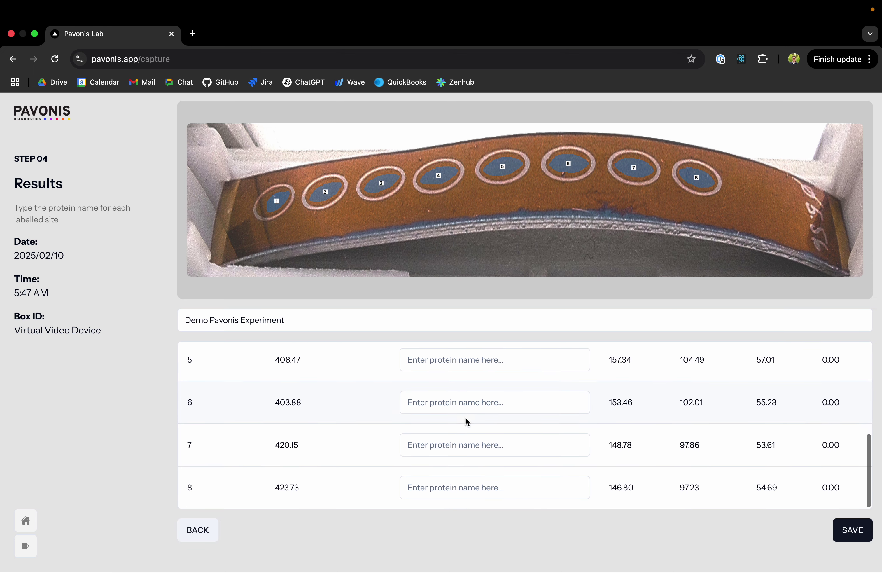
scroll(465, 417, "up", 5)
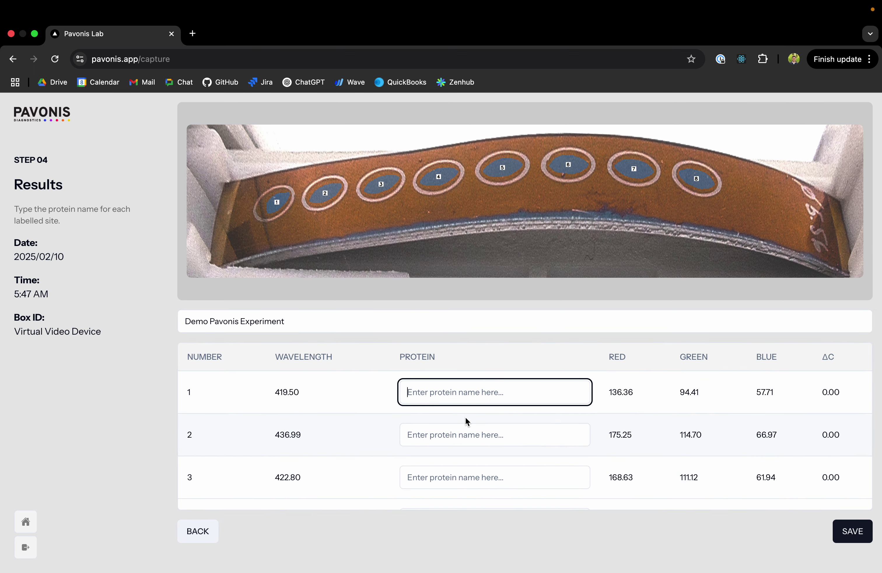
type("1")
key("Tab")
type("2")
key("Tab")
type("3")
key("Tab")
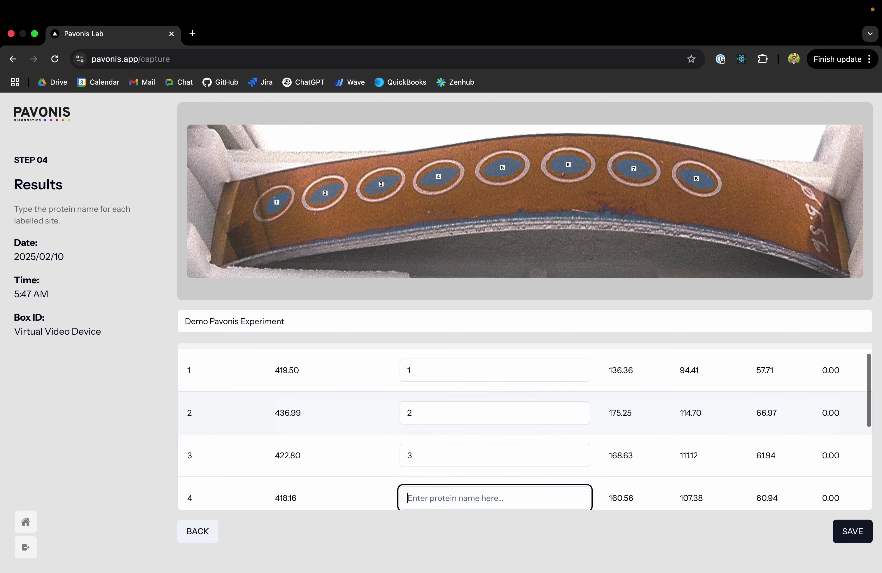
type("4")
key("Tab")
type("5\t6")
key("Tab")
type("7")
key("Tab")
type("8")
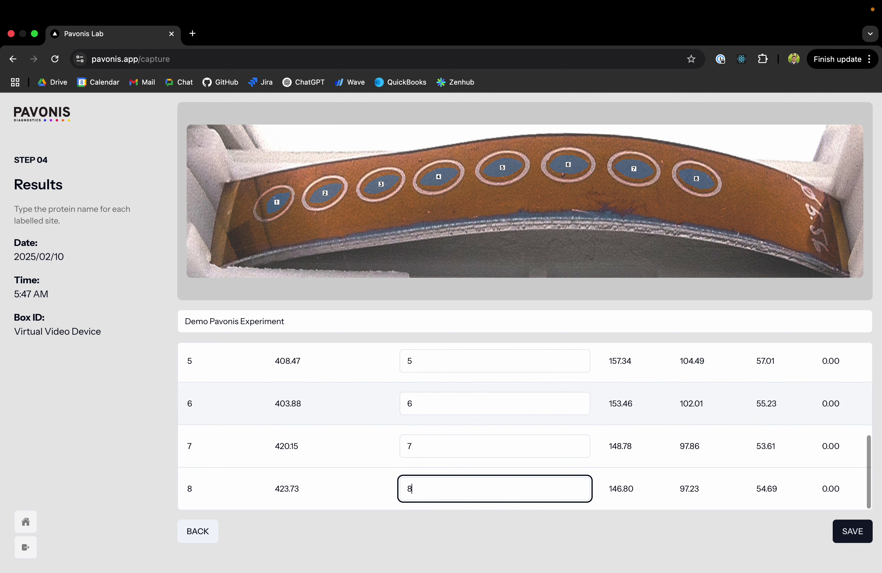
Recheck site 1's protein entry and finish editing the protein names
scroll(483, 388, "up", 5)
left_click(458, 396)
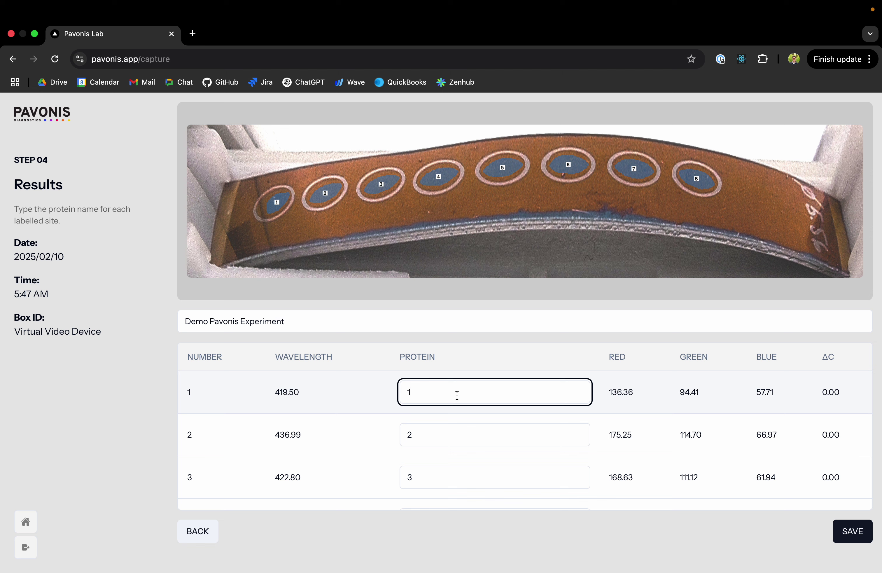
left_click(627, 389)
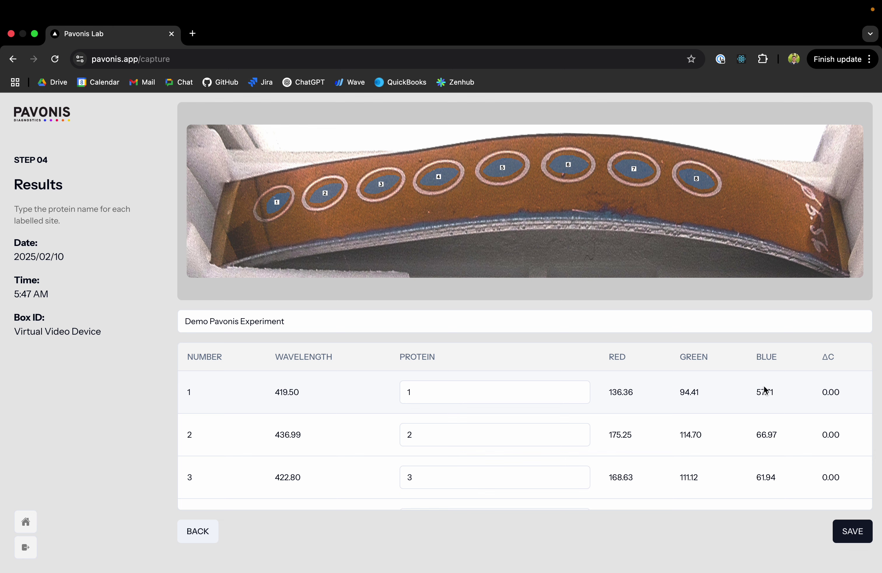
scroll(328, 393, "down", 1)
scroll(327, 393, "up", 1)
scroll(825, 358, "down", 5)
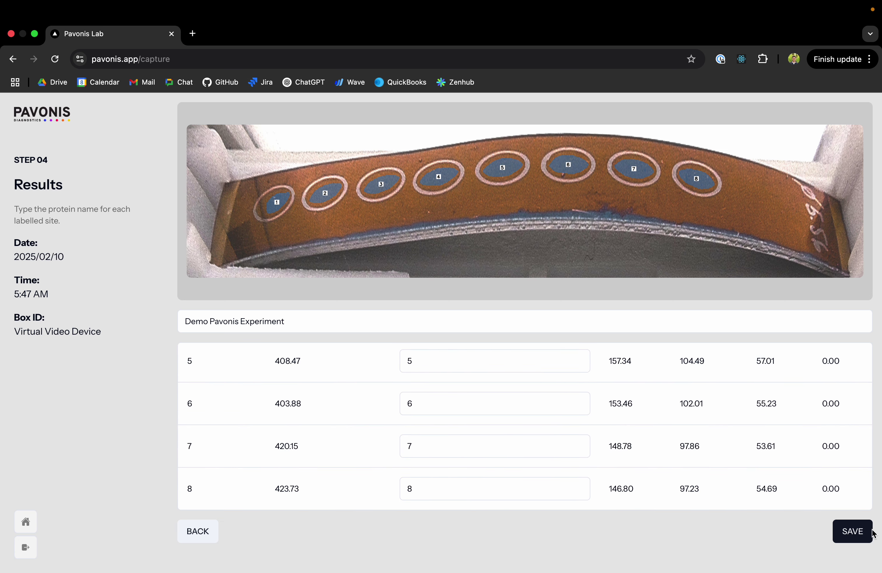
left_click(853, 532)
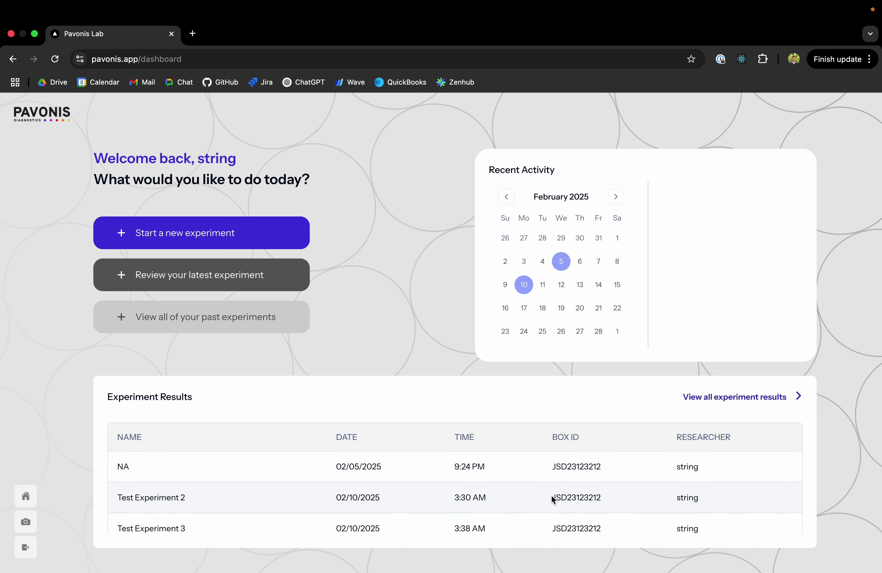
scroll(543, 485, "down", 3)
scroll(543, 485, "down", 3)
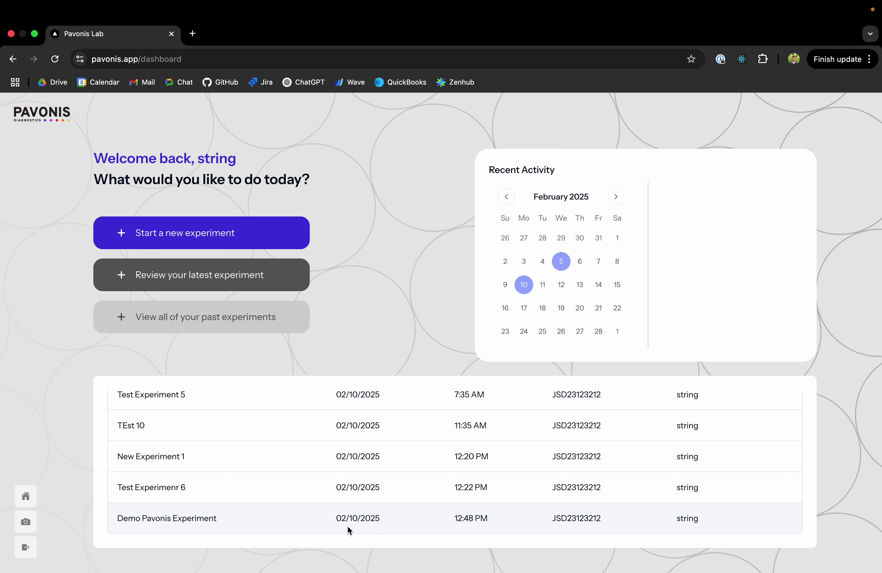
scroll(376, 465, "up", 2)
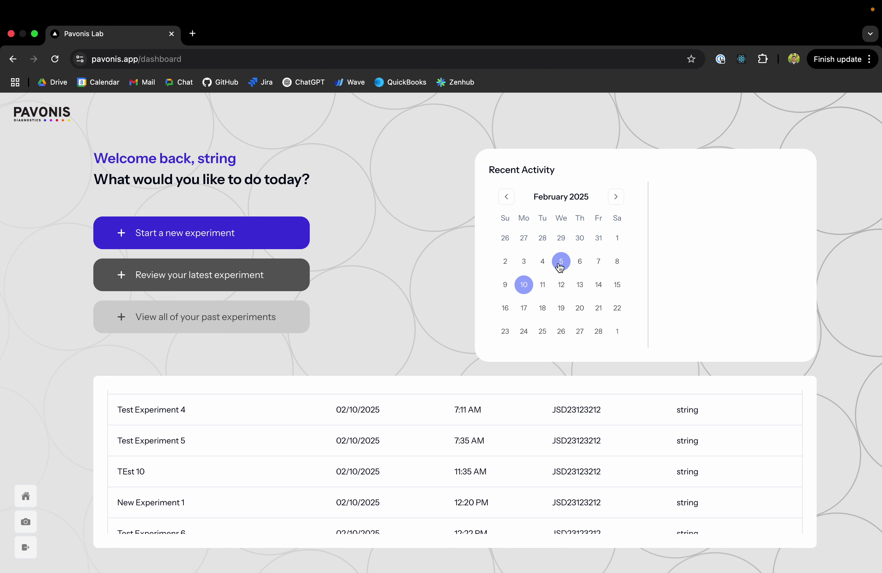
Select February 5 in the Recent Activity calendar to show the 9:24 PM entry
left_click(561, 263)
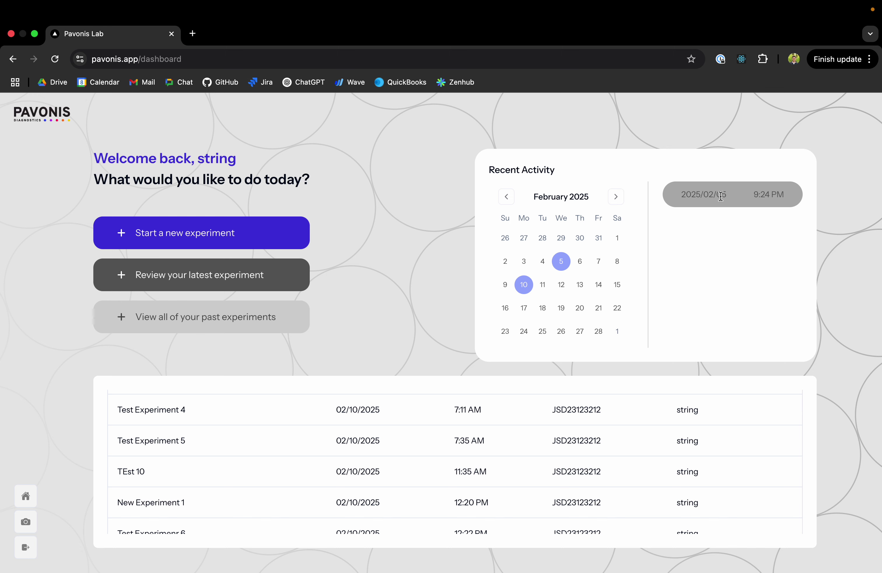
scroll(460, 468, "down", 2)
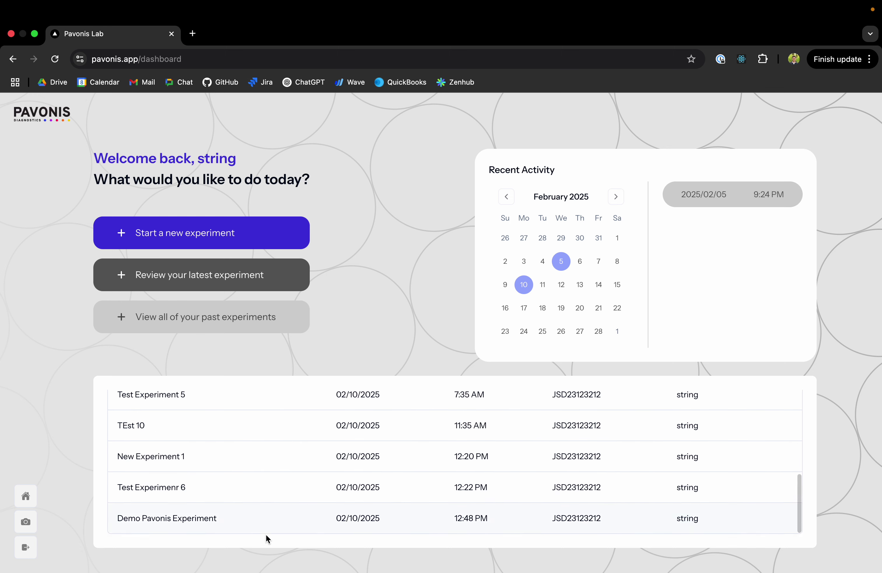
scroll(268, 519, "up", 6)
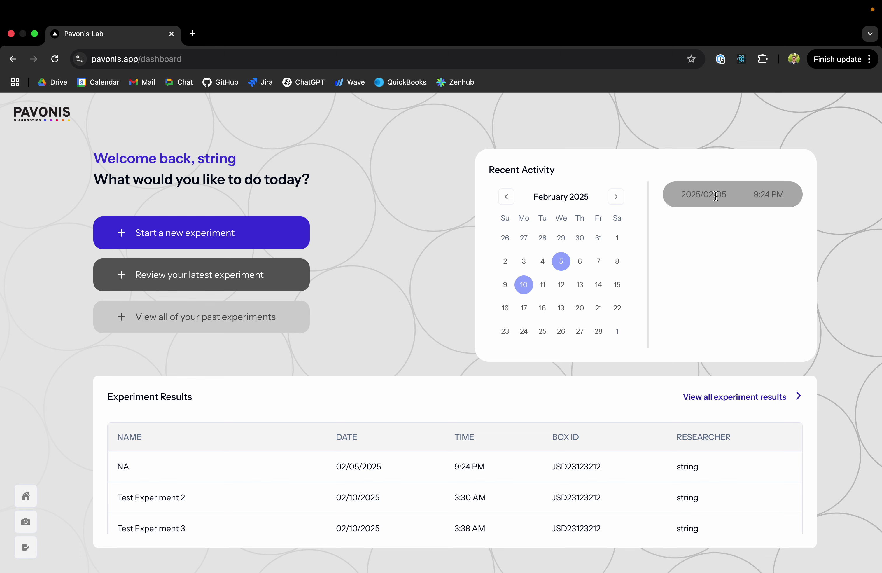
left_click(716, 196)
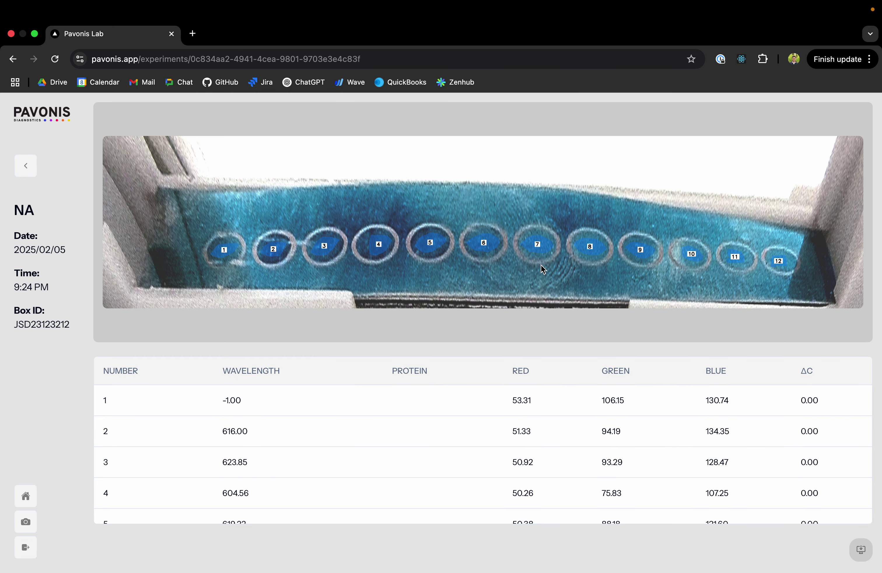
scroll(432, 443, "down", 5)
scroll(432, 443, "up", 2)
scroll(432, 442, "down", 3)
scroll(432, 443, "up", 7)
left_click(26, 166)
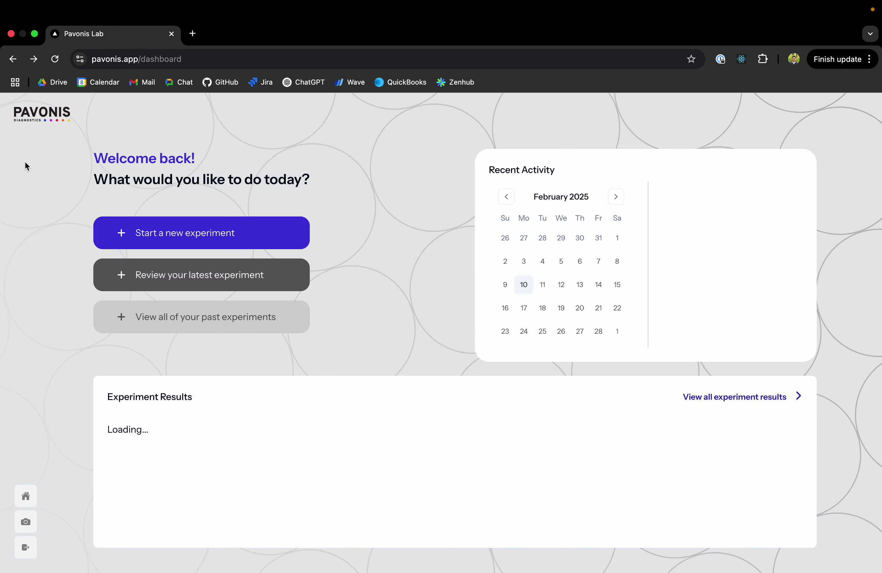
scroll(383, 481, "down", 5)
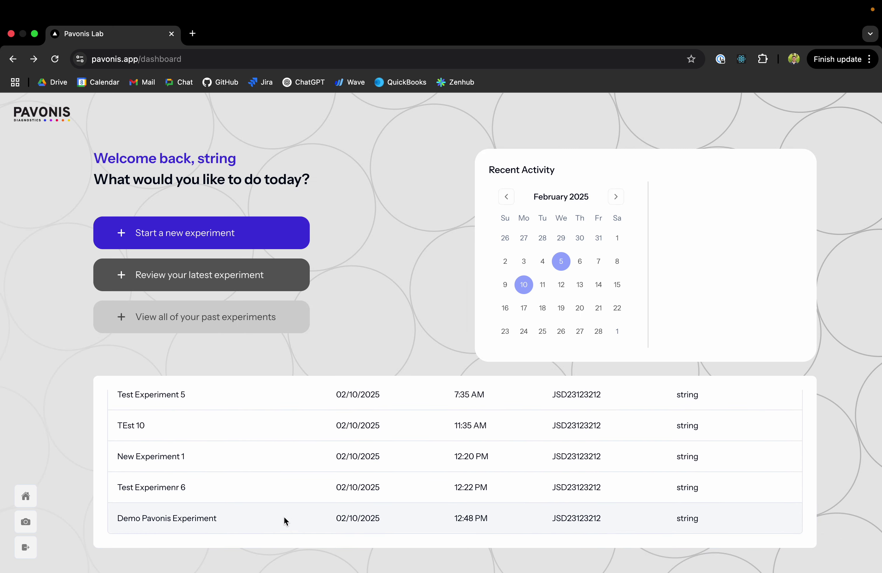
left_click(225, 520)
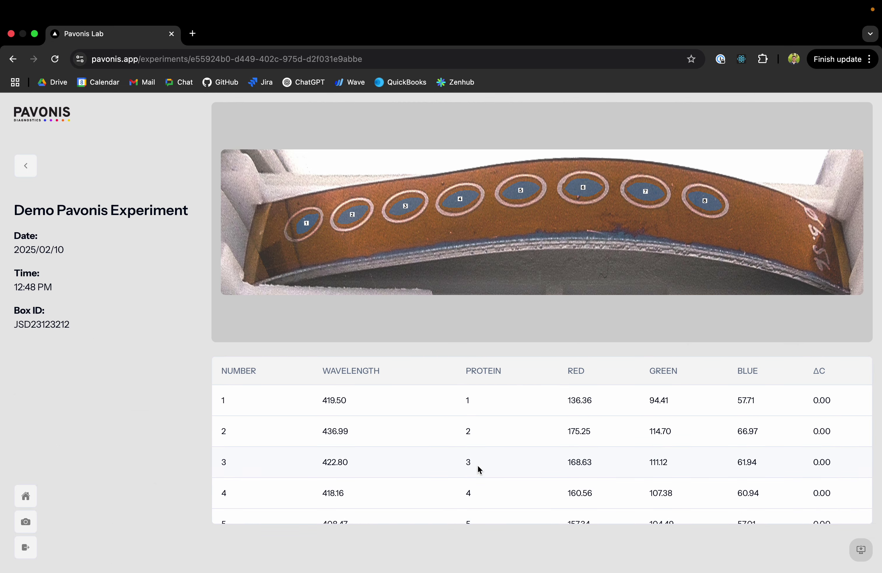
scroll(479, 469, "down", 3)
scroll(479, 469, "up", 3)
scroll(360, 508, "down", 2)
scroll(361, 508, "up", 2)
left_click(26, 165)
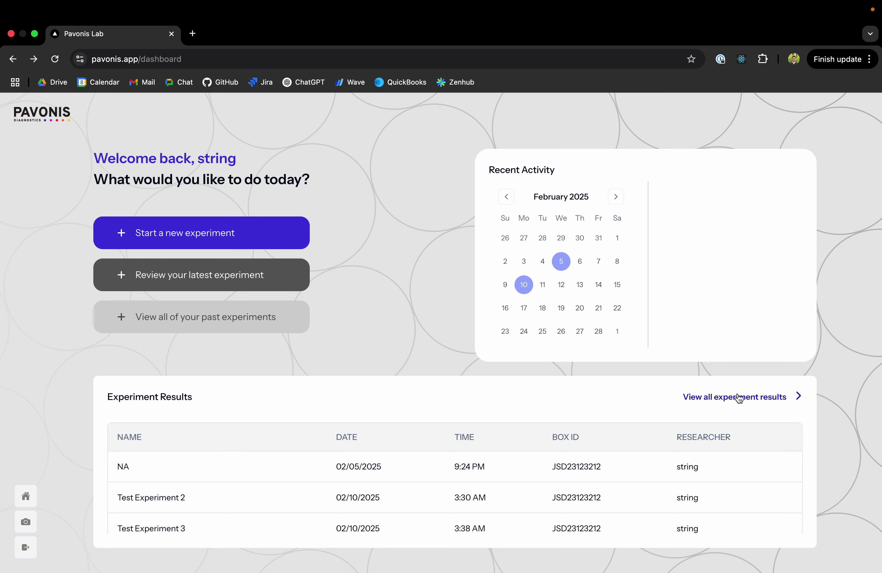
Search all experiment results for 'Test Experimenr' and open the Test Experimenr 6 record
left_click(747, 398)
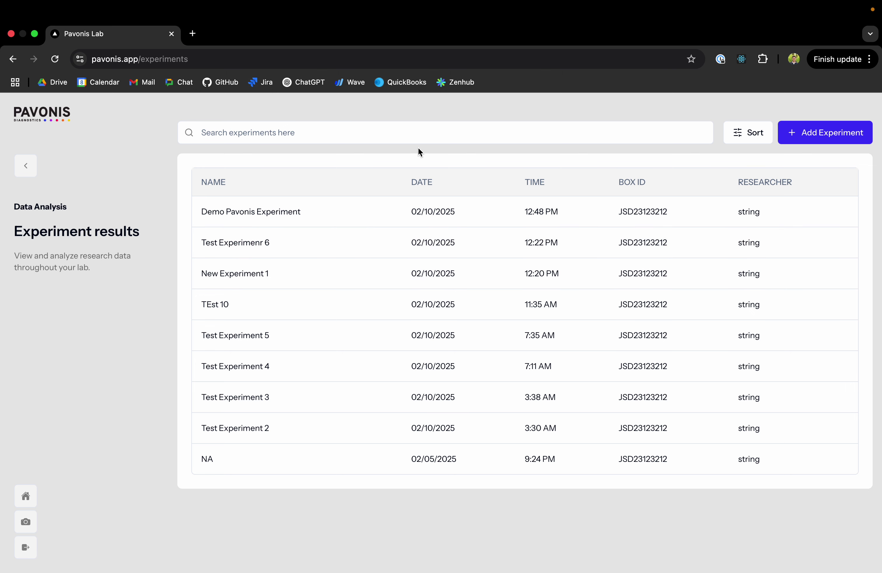
left_click(402, 133)
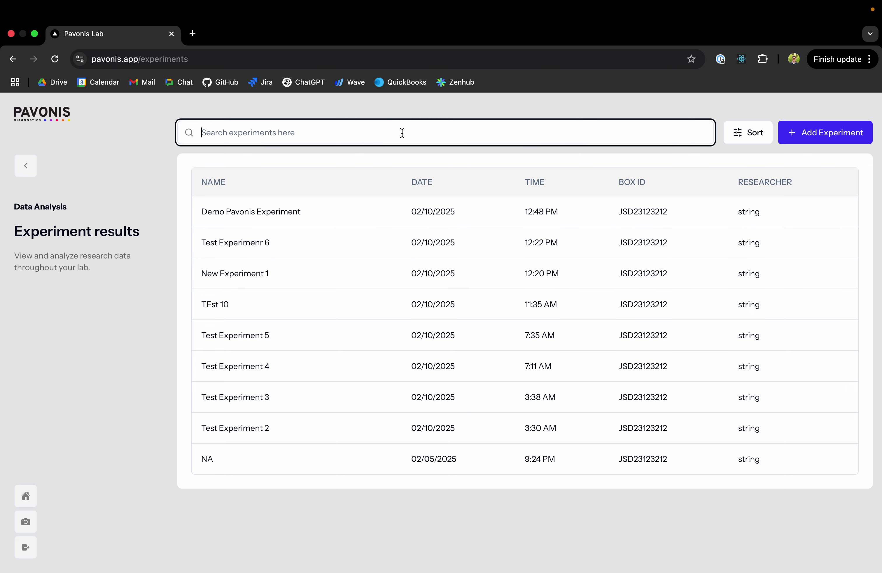
type("Te")
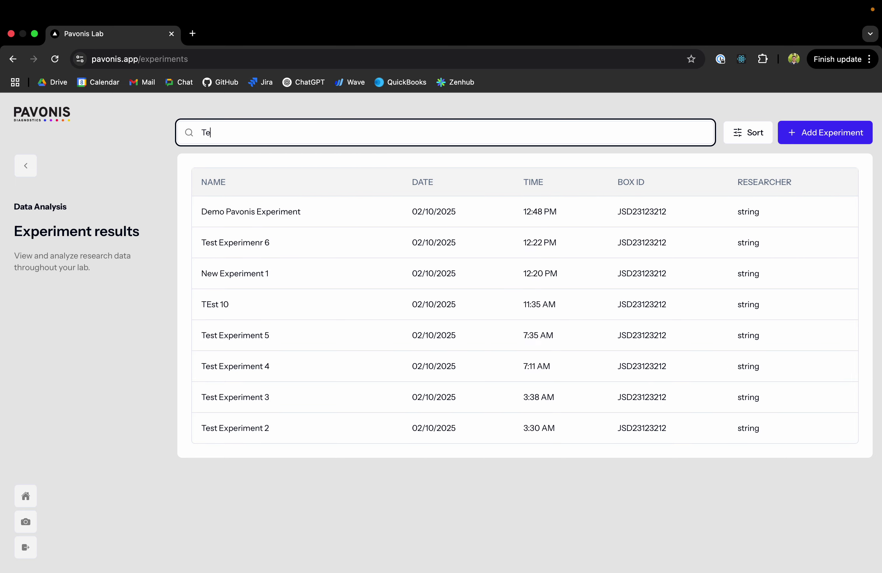
type("st Exp")
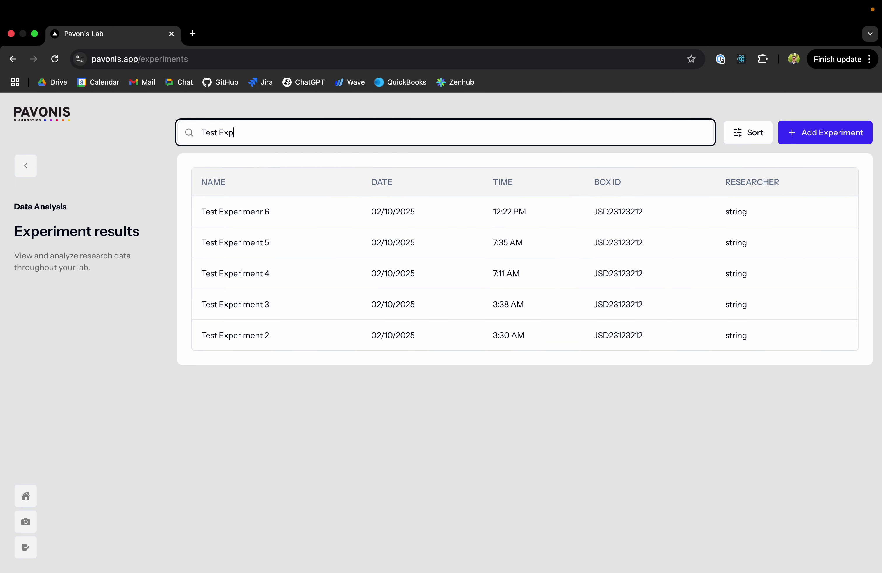
type("erimenr")
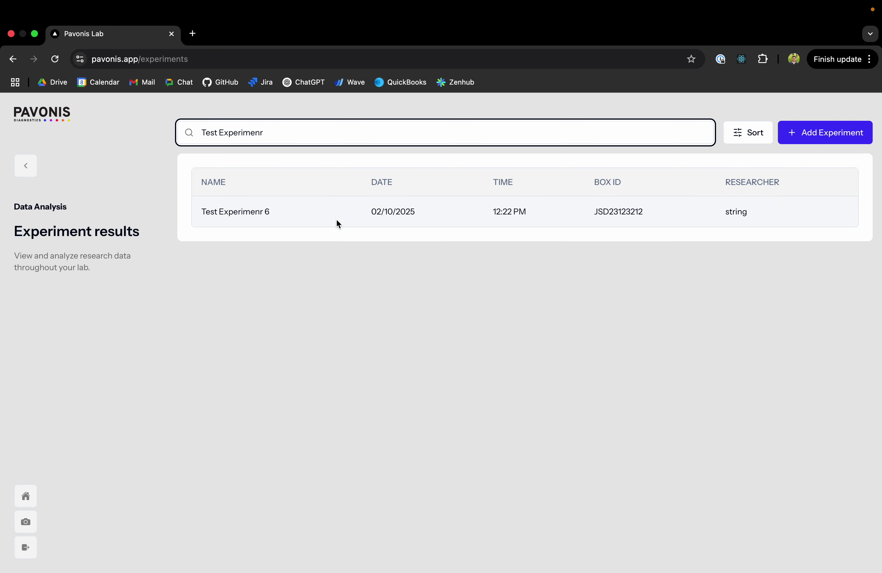
left_click(274, 214)
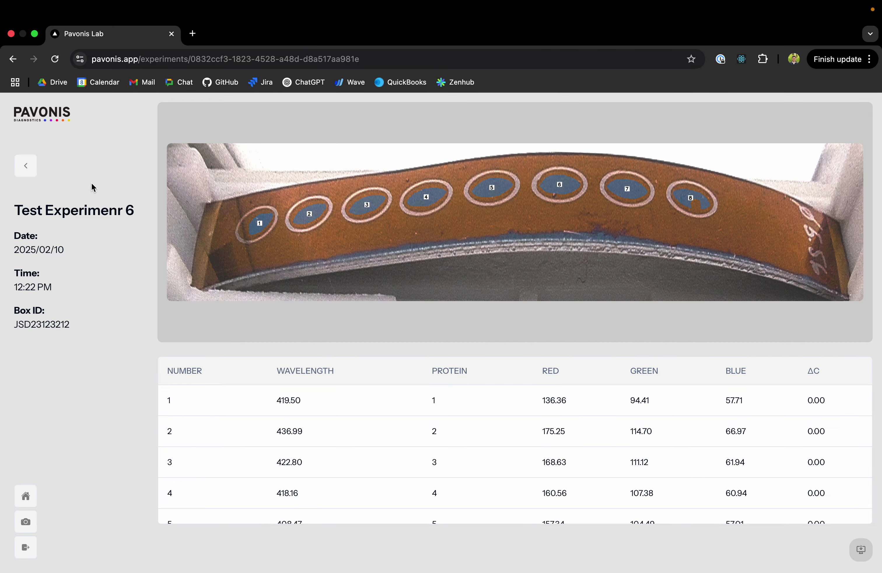
Back on the experiments list, sort by name A–Z, then Z–A, then Most Recent
left_click(22, 167)
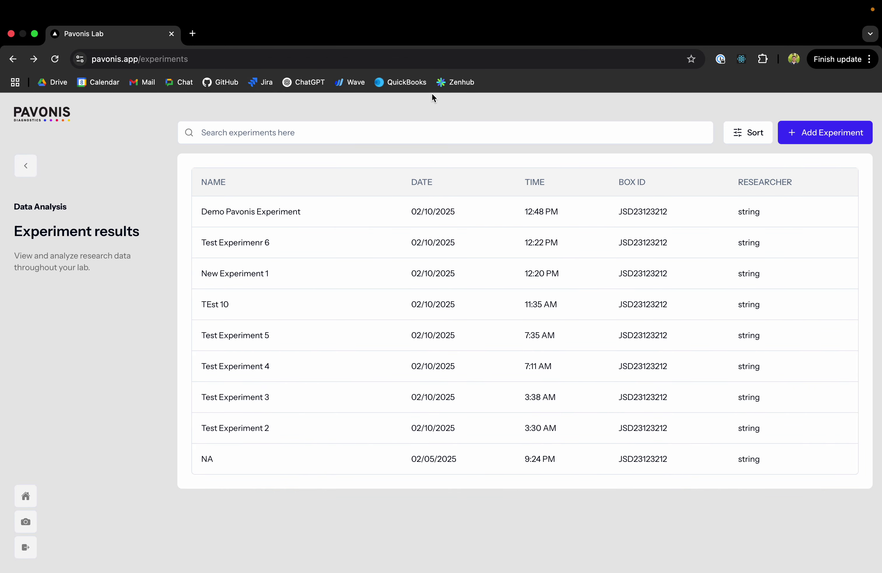
left_click(756, 136)
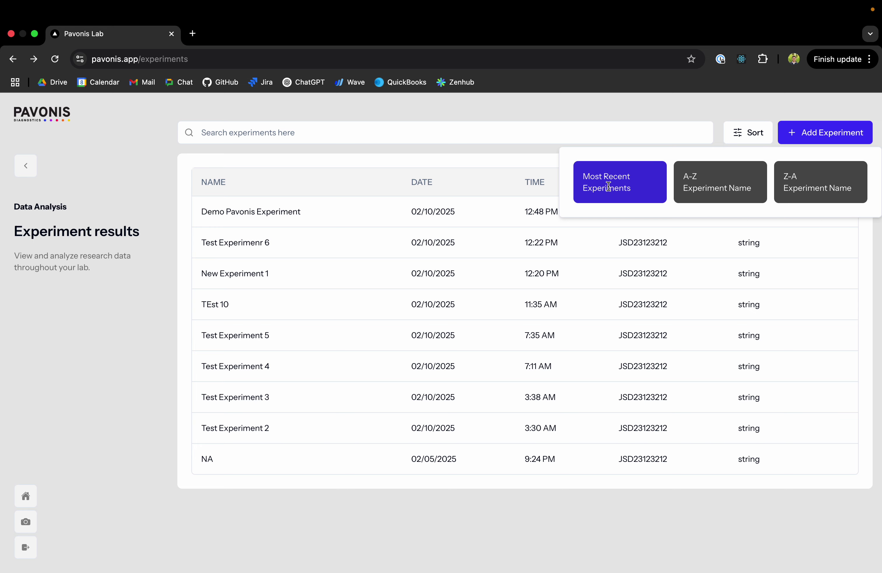
left_click(705, 184)
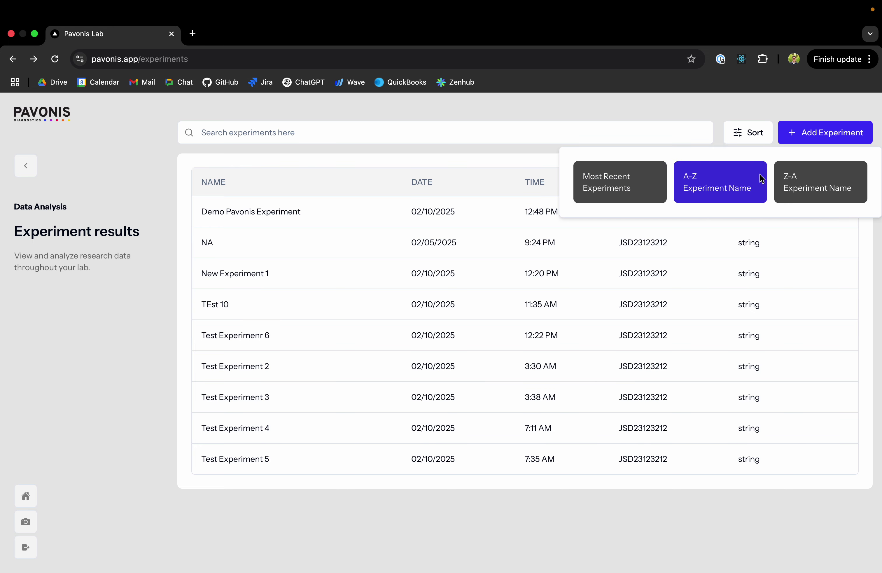
left_click(806, 184)
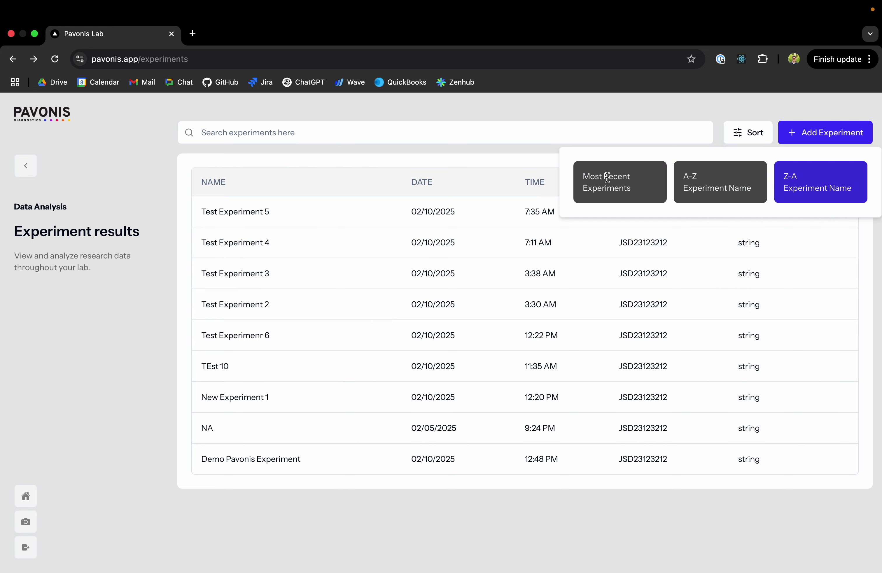
left_click(608, 177)
Keep most-recent-first sorting, preview the Step 01 Capture page, then return to the dashboard
left_click(750, 134)
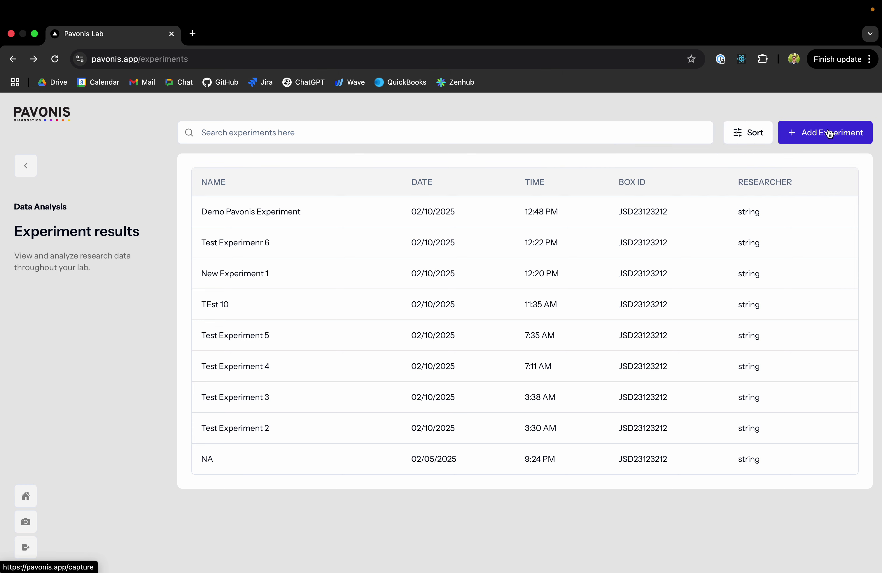
left_click(811, 135)
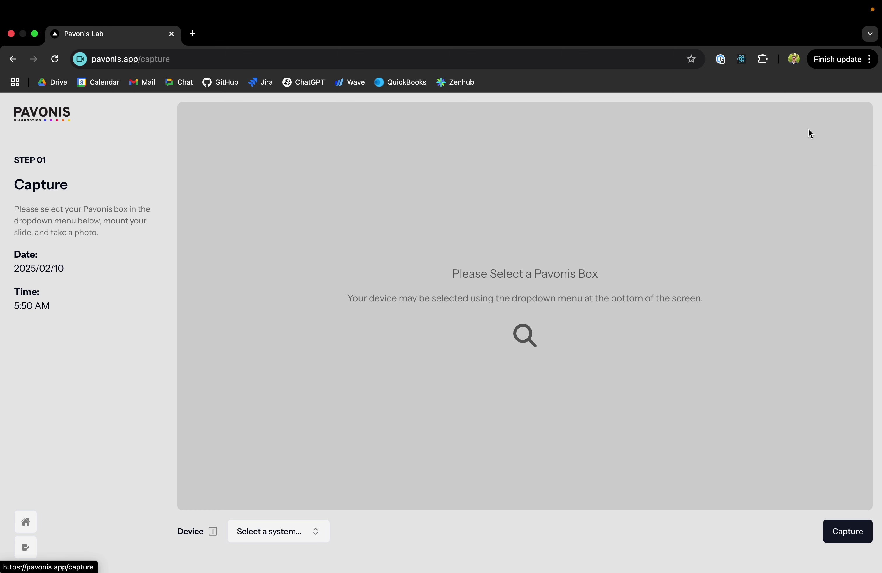
left_click(26, 522)
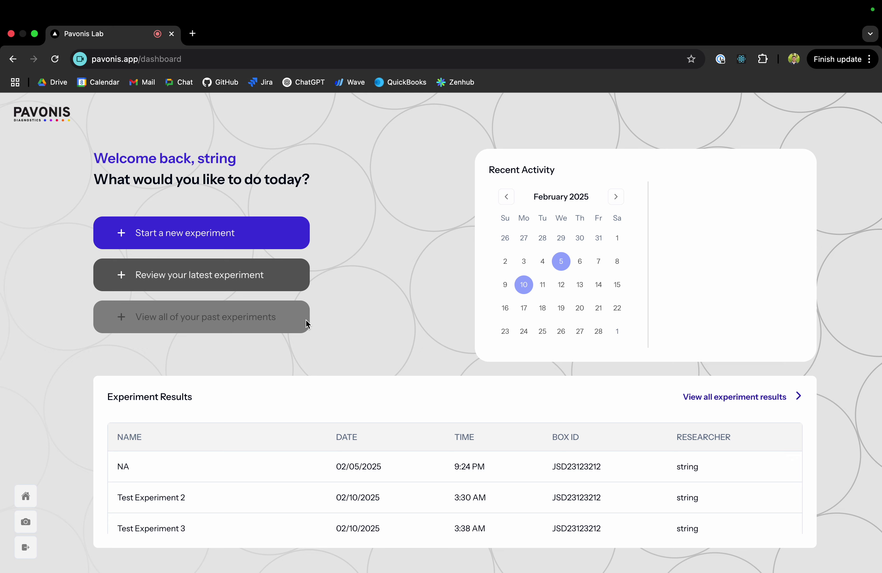
left_click(264, 318)
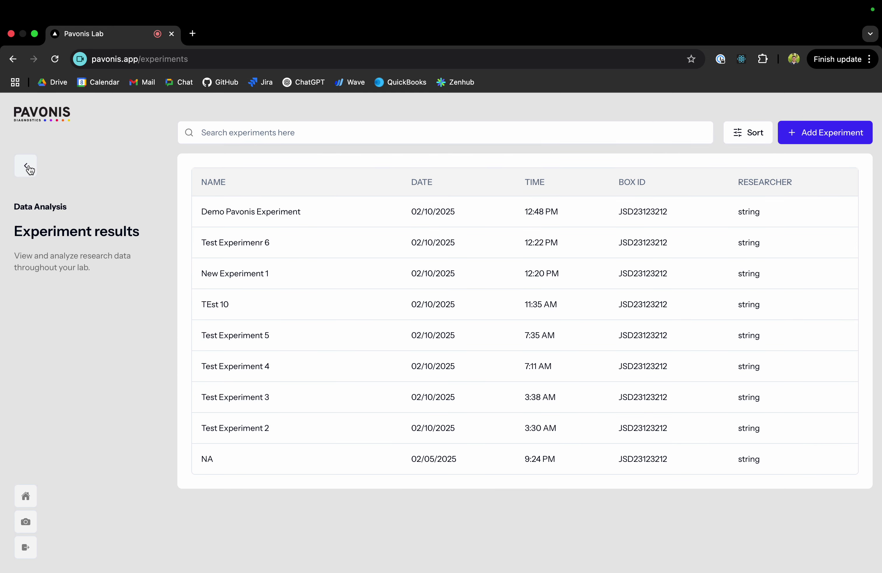
left_click(30, 169)
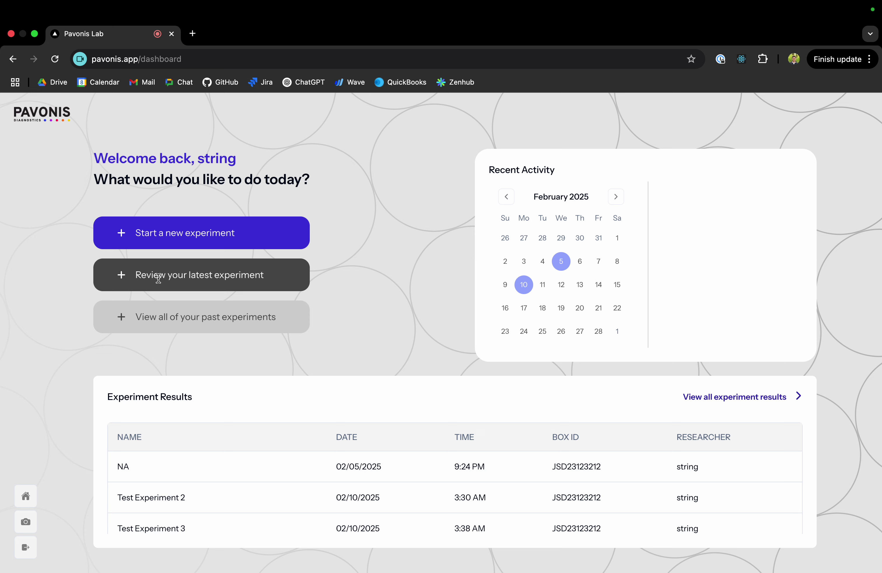
left_click(193, 274)
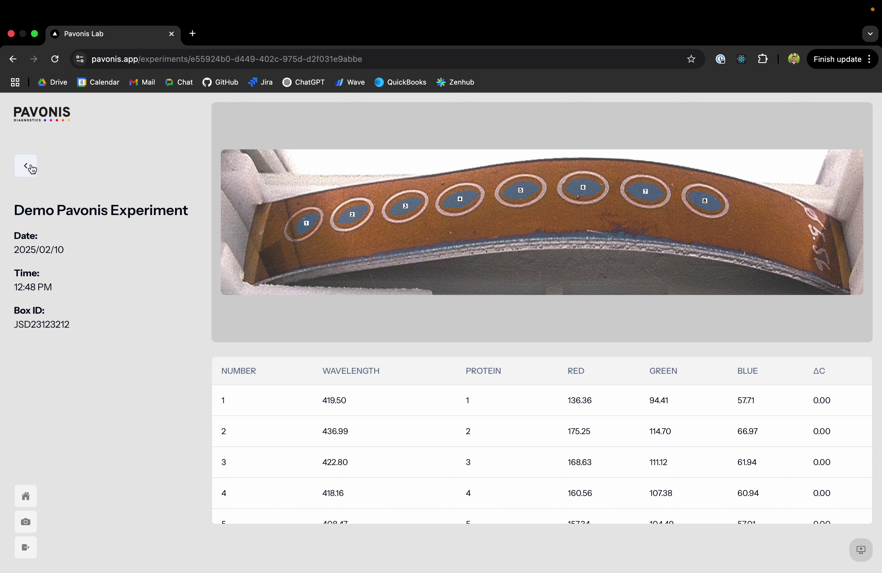
left_click(26, 166)
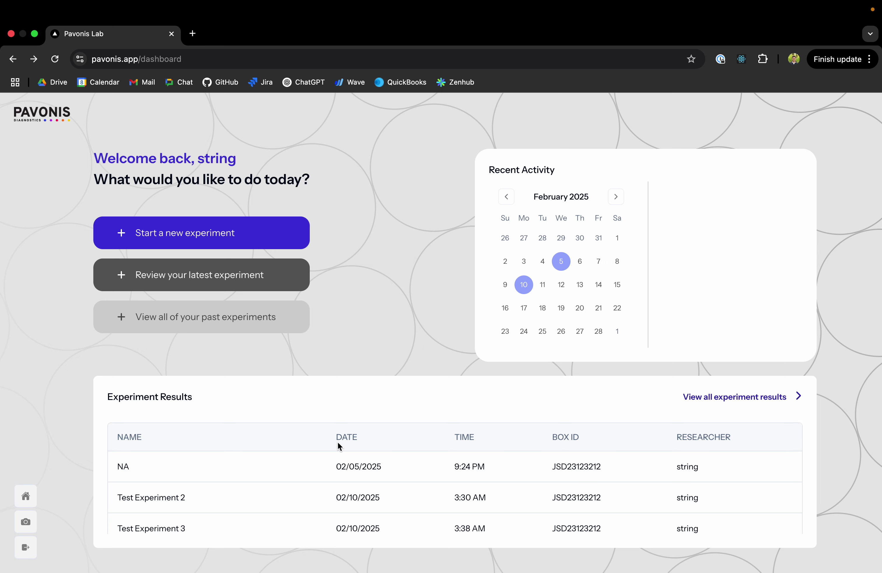
left_click(695, 396)
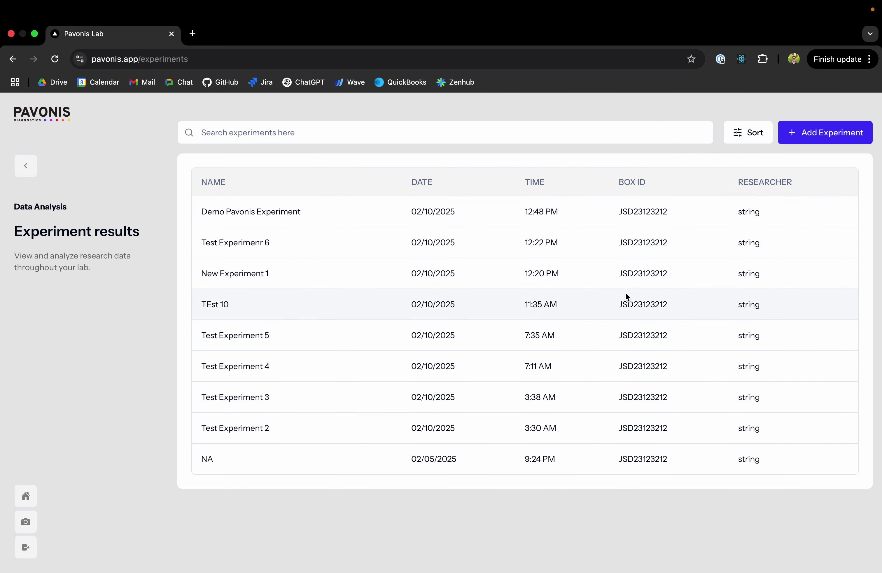